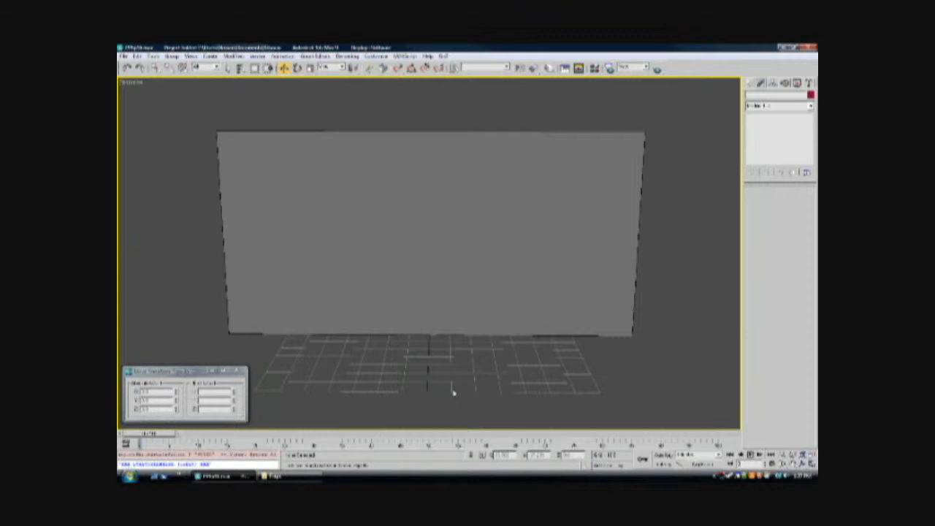
Check the transform coordinates of the flat wall's upper-right corner vertex.
click(459, 267)
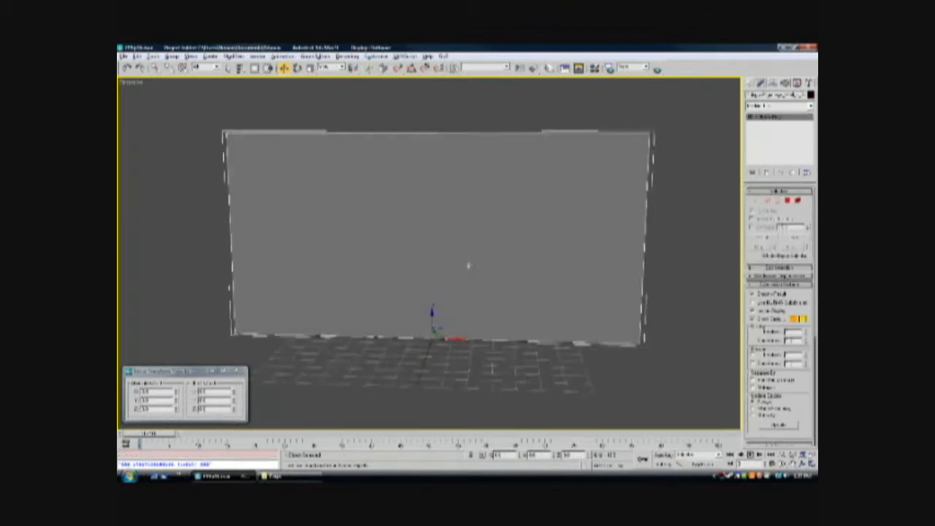
key(1)
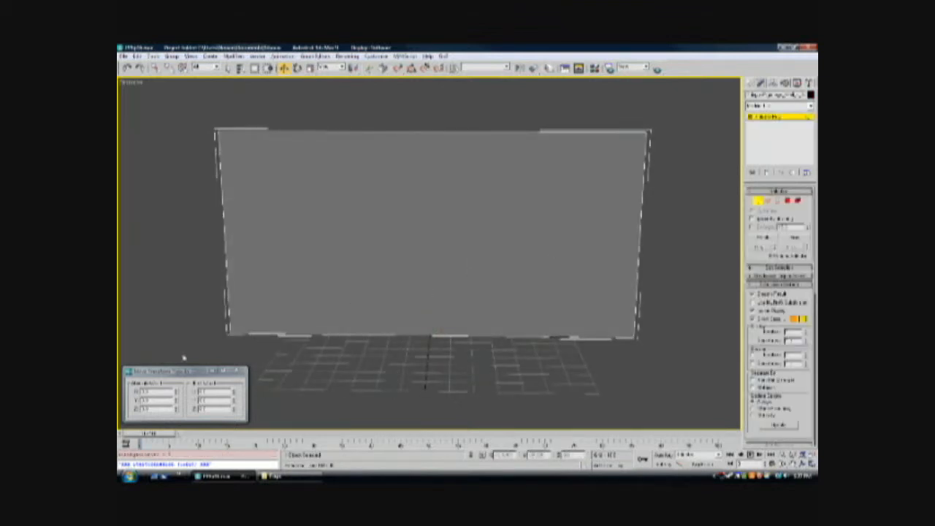
click(178, 374)
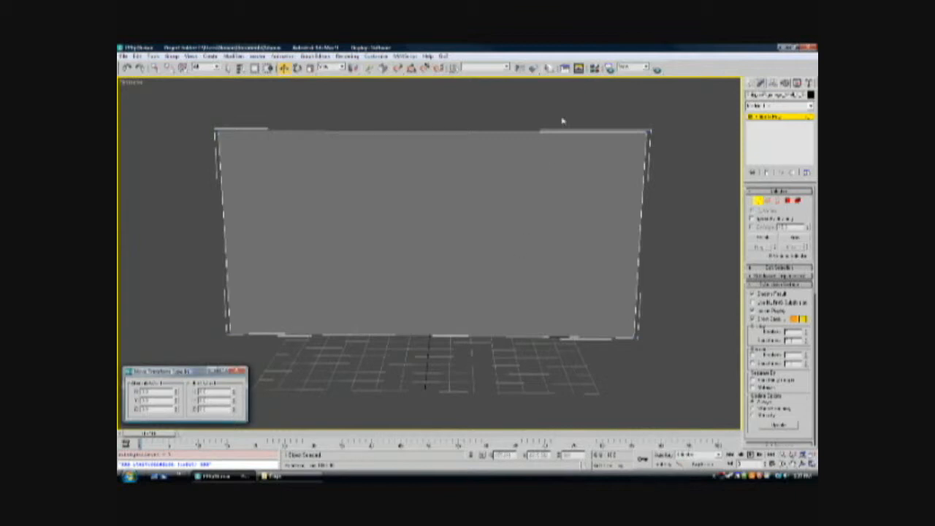
drag(609, 114, 654, 152)
drag(577, 286, 636, 366)
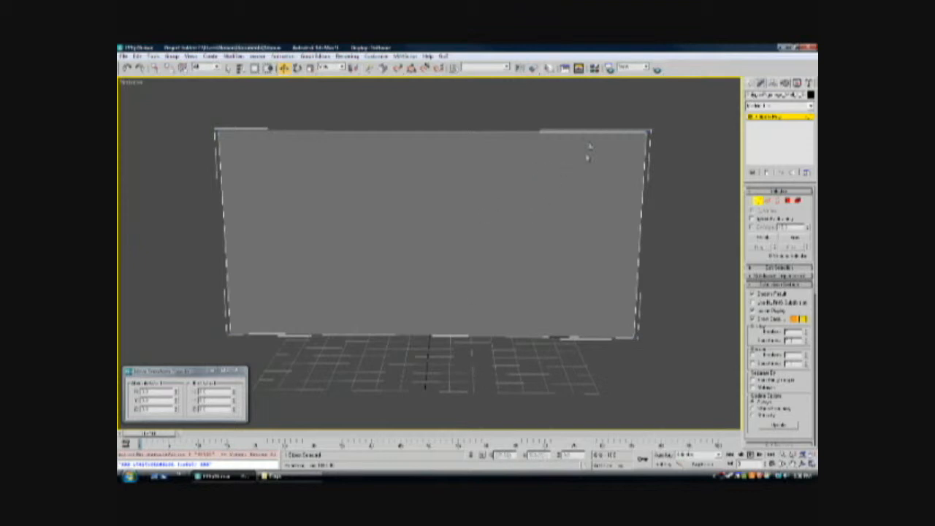
drag(619, 119, 671, 157)
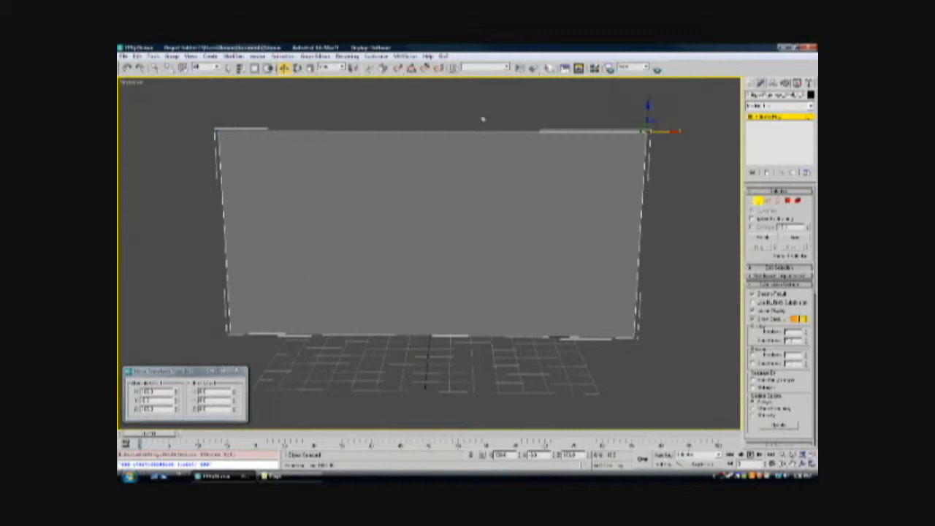
Select both right corner vertices of the flat wall together and check the coordinates of their shared centre.
drag(718, 112, 608, 386)
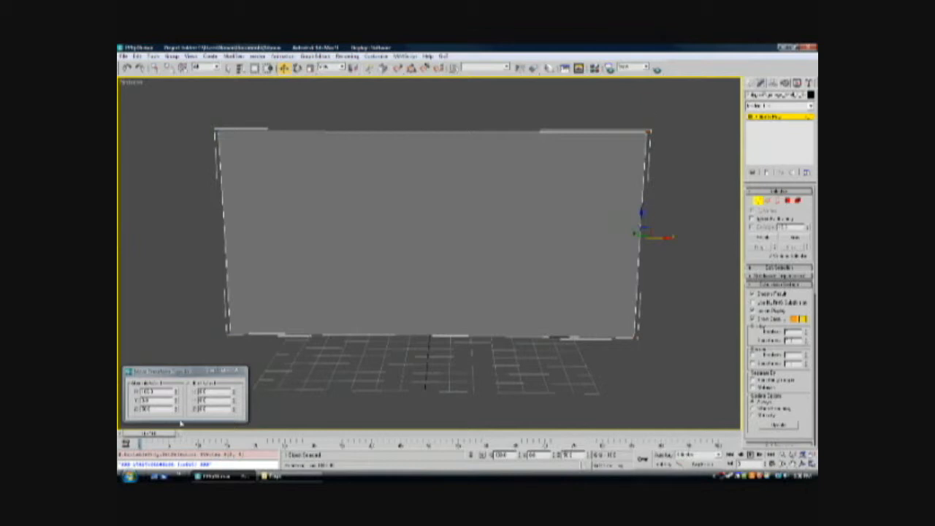
mouse_move(417, 268)
alt+middle_down()
mouse_move(419, 324)
mouse_move(419, 259)
alt+middle_up()
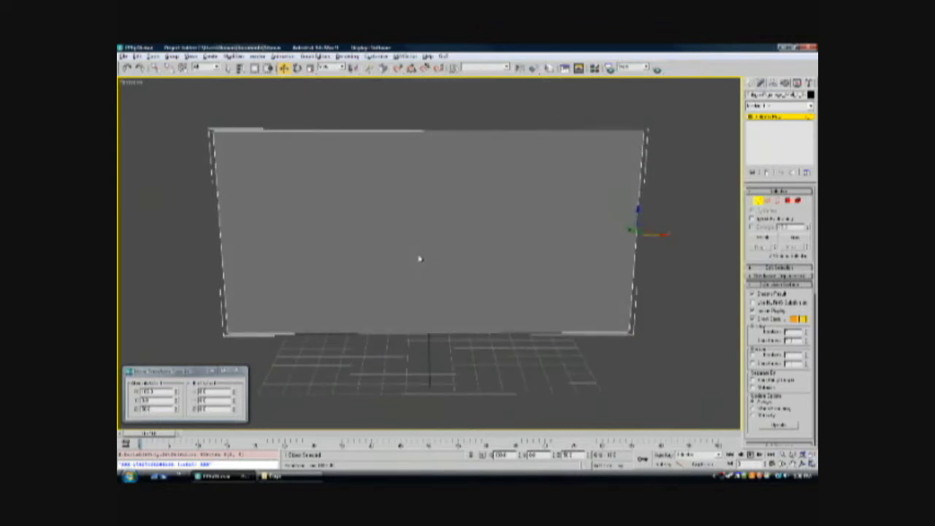
drag(657, 319, 621, 358)
drag(700, 89, 644, 144)
drag(683, 108, 603, 366)
click(170, 375)
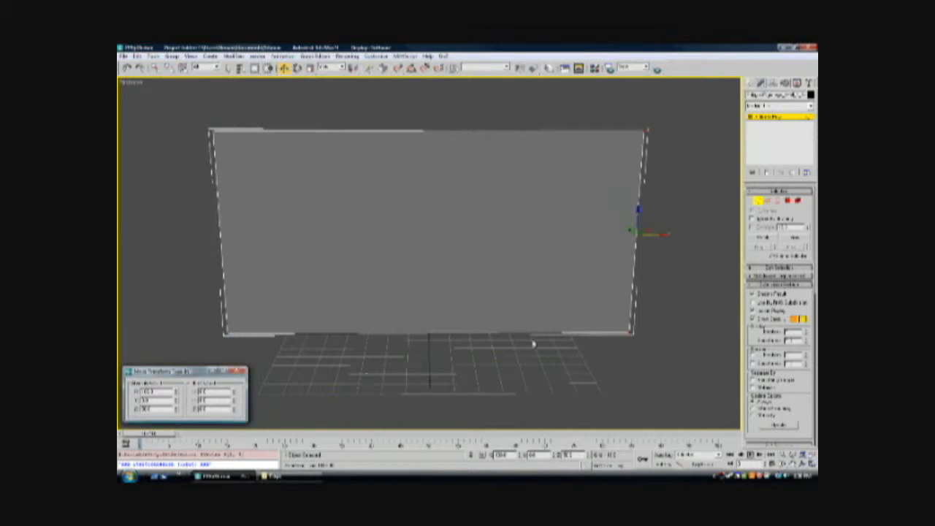
drag(655, 355, 604, 111)
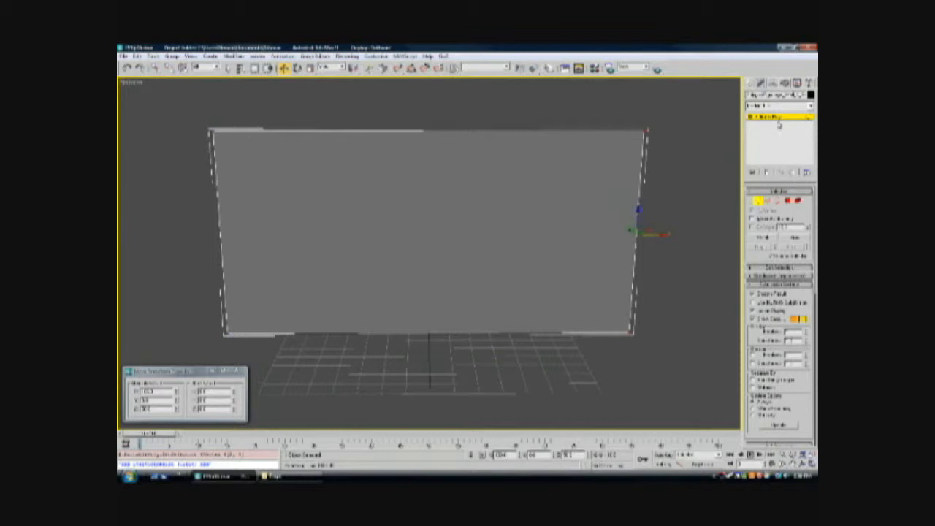
Hide the flat wall and unhide the second wall object by name.
click(691, 194)
click(615, 223)
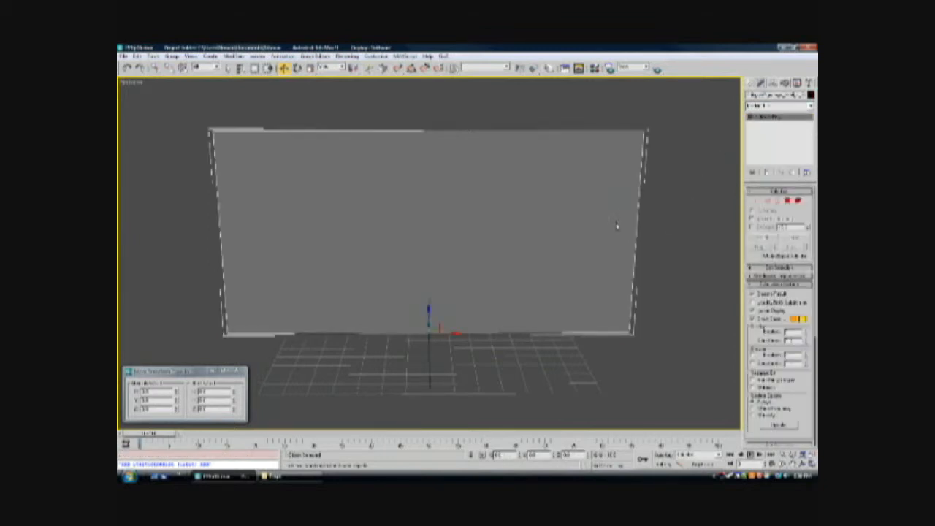
right_click(615, 223)
click(641, 205)
right_click(535, 273)
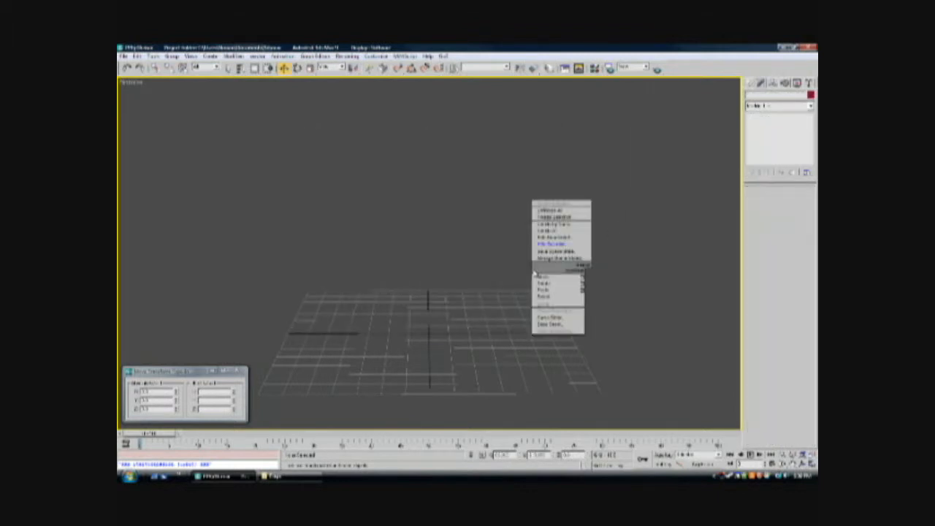
click(557, 228)
click(433, 148)
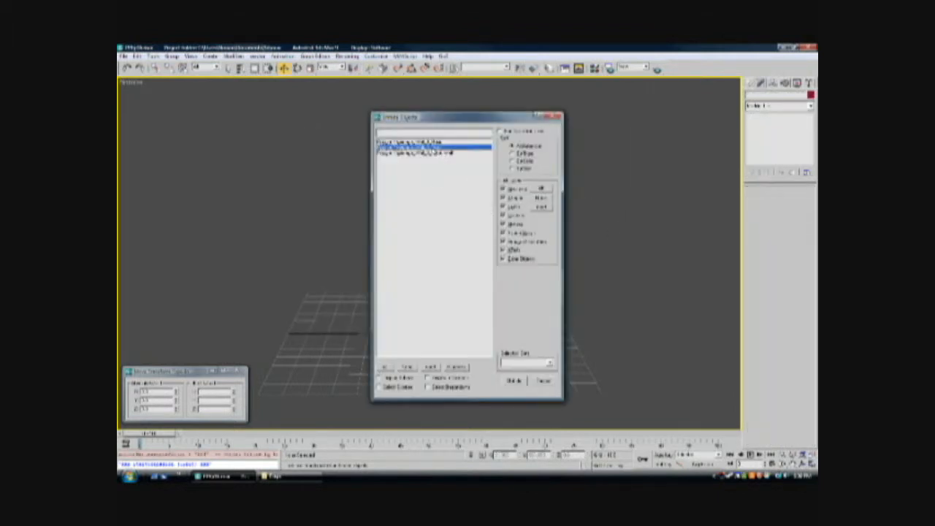
click(510, 381)
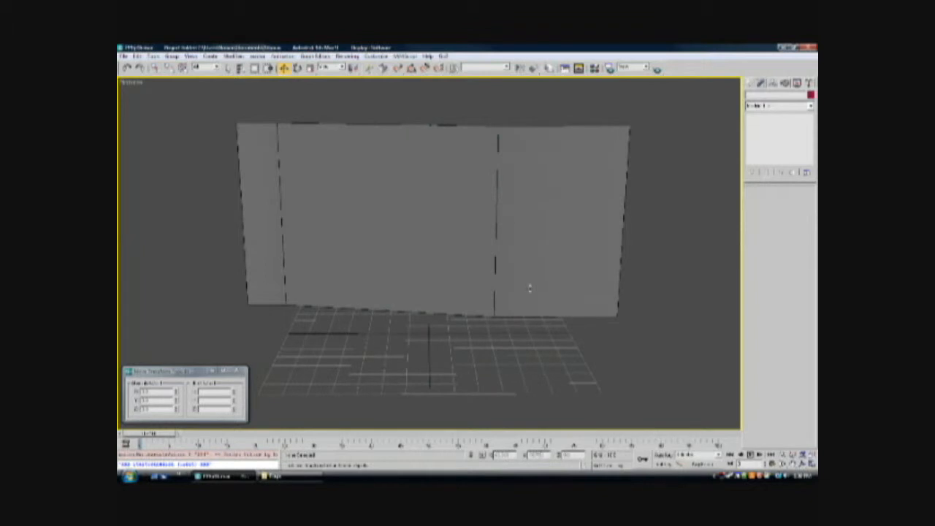
Examine the bent wall, checking two diagonally opposite vertices of its middle section.
click(529, 295)
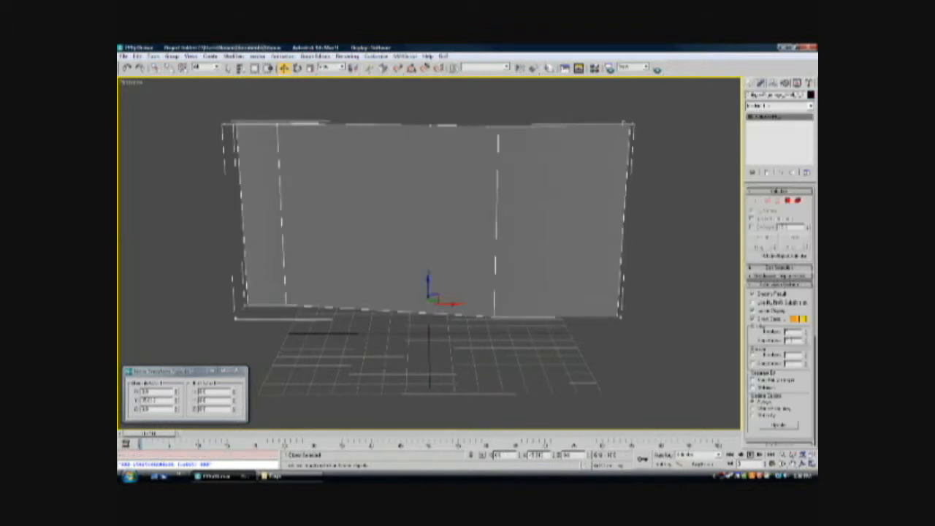
alt+middle_drag(501, 285, 424, 203)
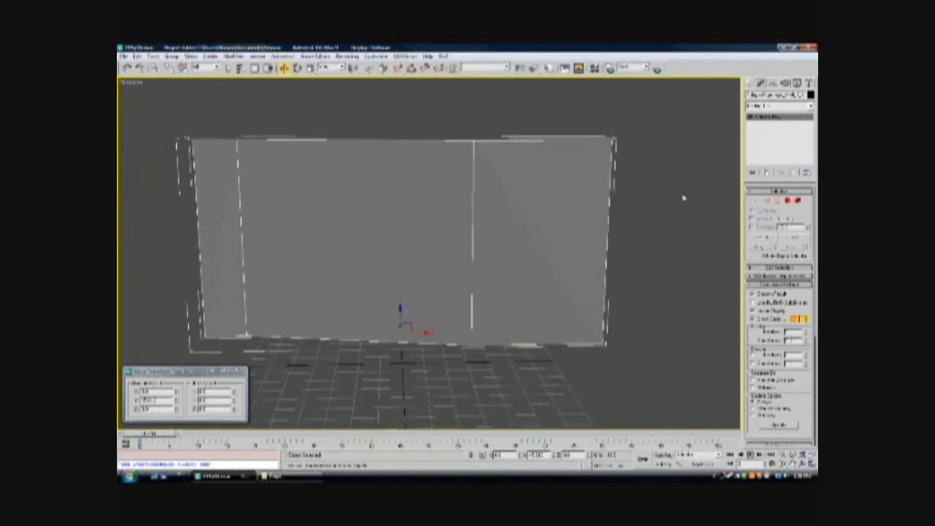
click(758, 200)
alt+middle_drag(682, 211, 643, 253)
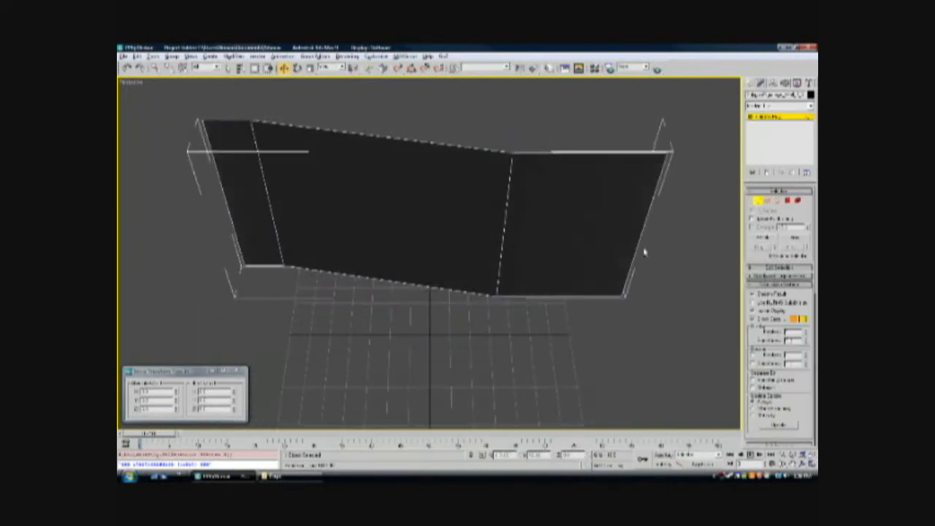
drag(268, 107, 245, 135)
ctrl+drag(463, 283, 517, 318)
alt+middle_drag(517, 318, 490, 302)
click(703, 232)
Connect the top and bottom edges of the bent wall's middle section with one vertical edge.
click(767, 203)
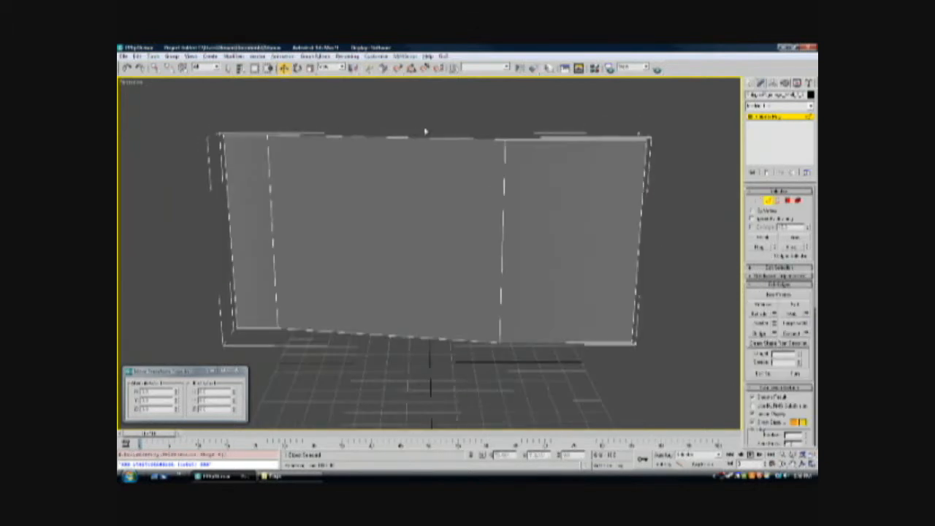
drag(404, 107, 410, 381)
click(793, 334)
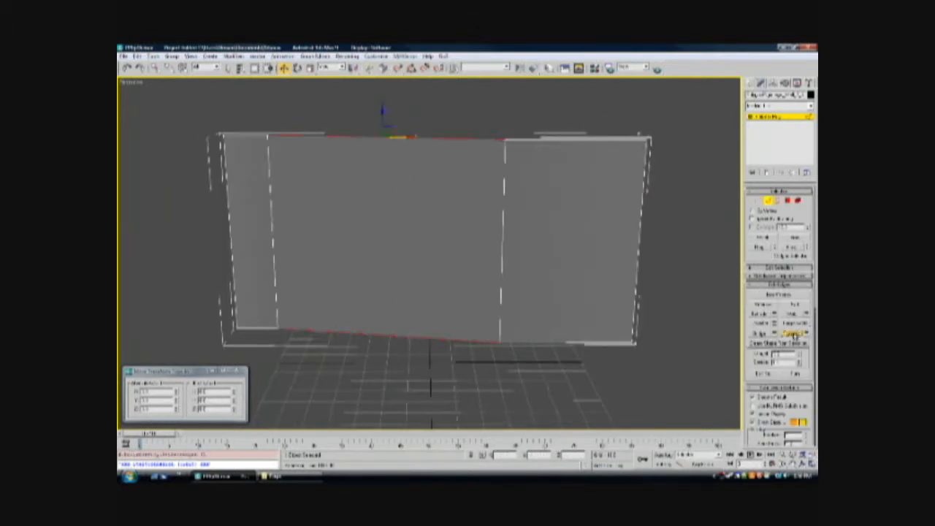
Move the new vertical edge freehand out of the wall plane along the Y axis, adjusting it in the top view.
alt+middle_drag(444, 296, 442, 353)
drag(382, 182, 380, 214)
alt+middle_drag(383, 219, 416, 220)
alt+middle_drag(417, 255, 374, 263)
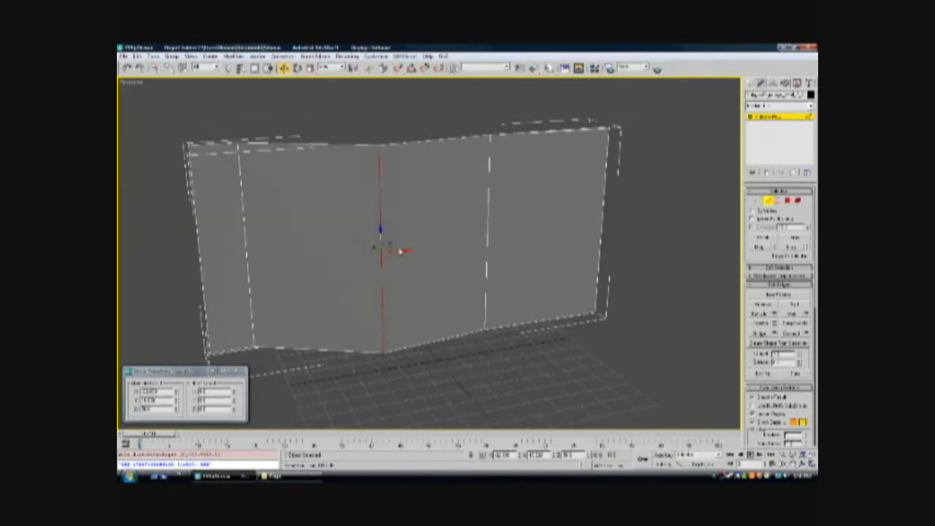
key(t)
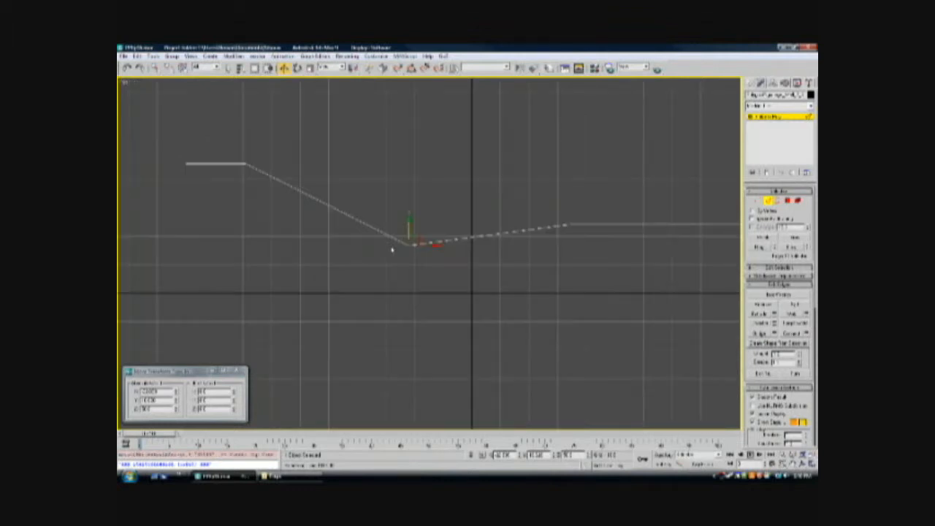
middle_drag(418, 246, 356, 258)
drag(371, 265, 380, 220)
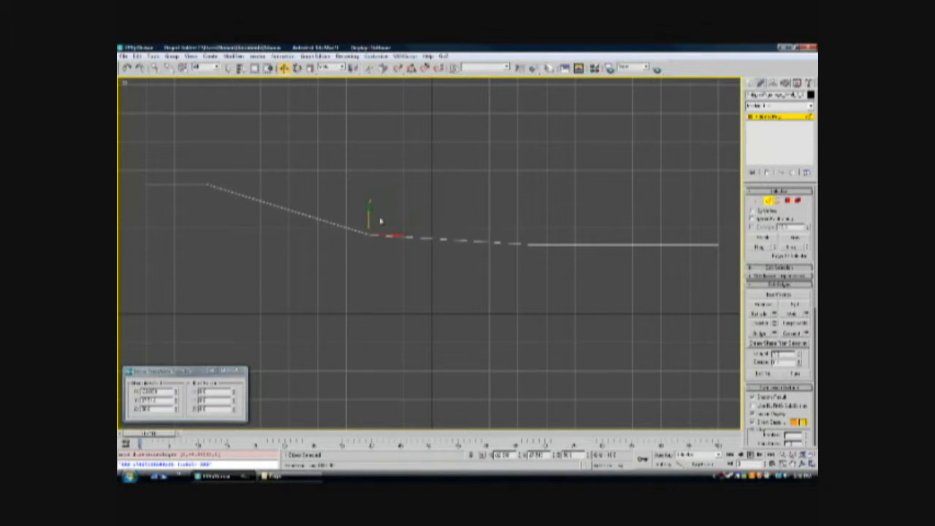
key(p)
mouse_move(408, 240)
alt+middle_down()
mouse_move(457, 259)
mouse_move(407, 256)
alt+middle_up()
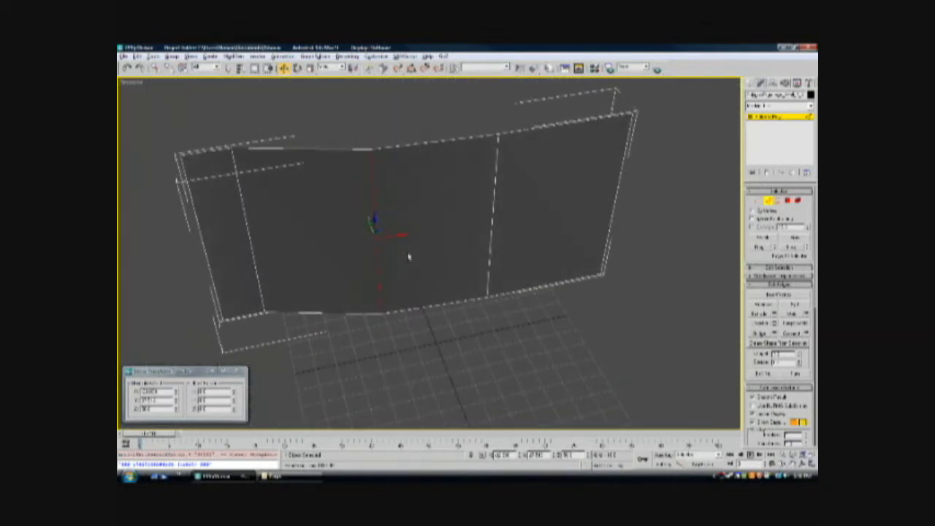
Select two diagonally opposite vertices of the middle section and read the Y coordinate of their midpoint.
click(757, 202)
alt+middle_drag(488, 218, 469, 216)
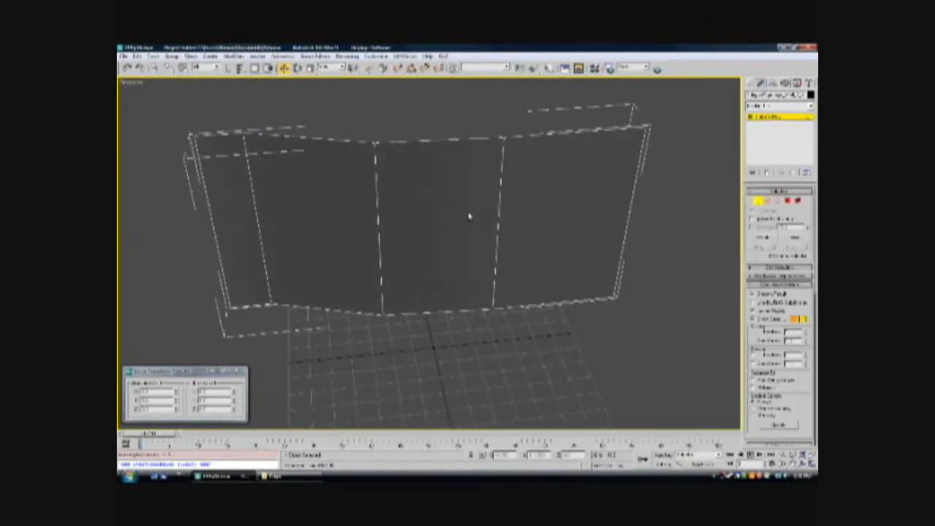
click(232, 155)
drag(232, 155, 510, 324)
mouse_move(363, 322)
alt+middle_down()
mouse_move(388, 324)
mouse_move(371, 327)
alt+middle_up()
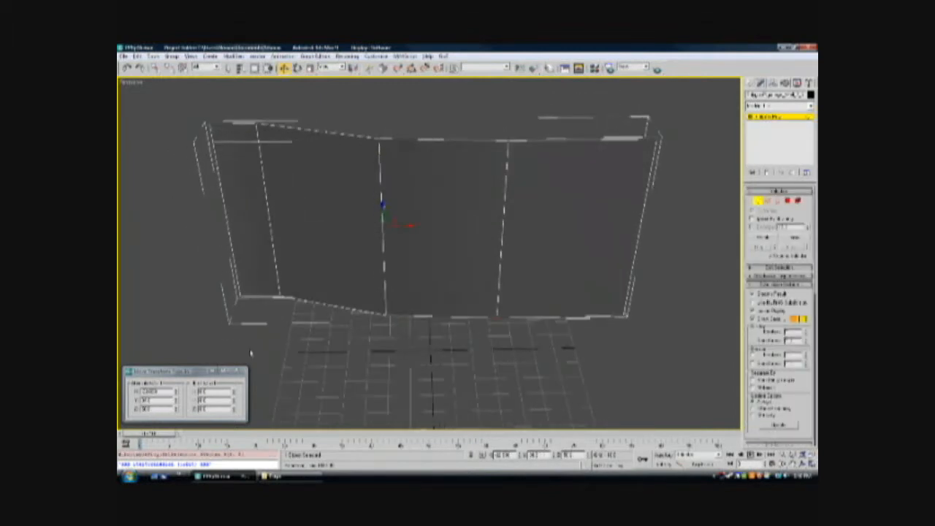
alt+middle_drag(292, 153, 395, 171)
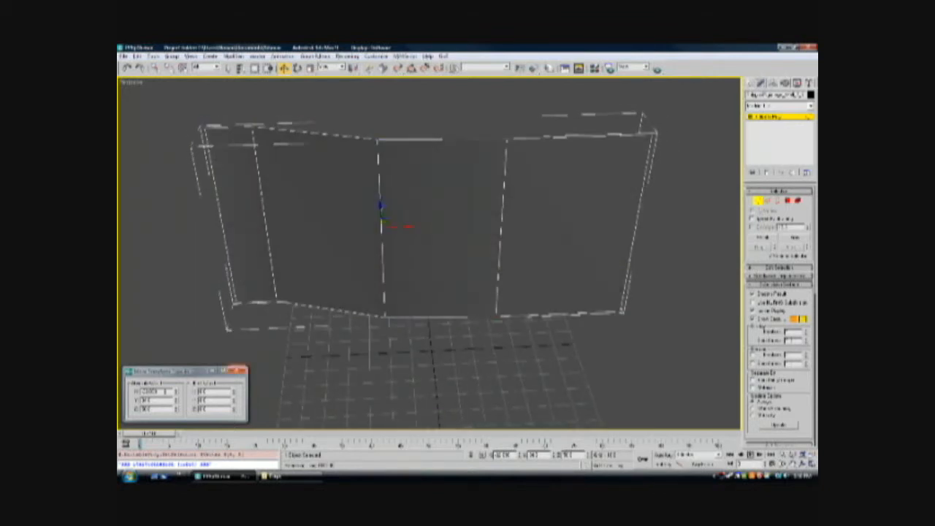
double_click(155, 401)
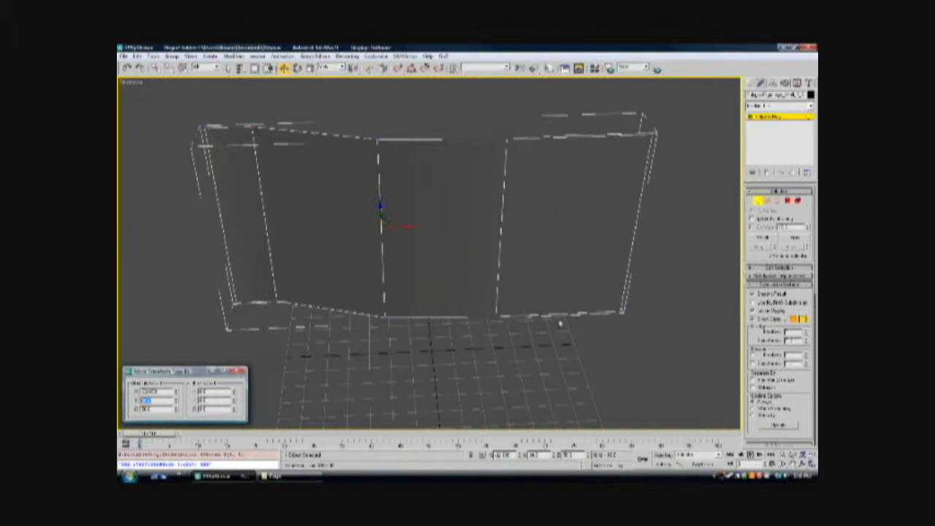
Set the middle vertical edge's absolute Y position to 38 and inspect the straightened wall section.
click(768, 202)
alt+middle_drag(424, 240, 447, 241)
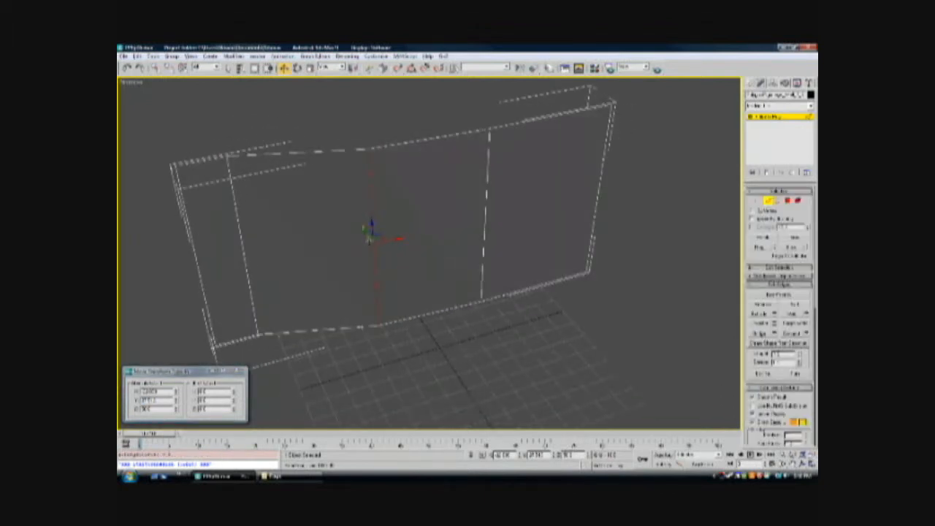
drag(158, 401, 119, 405)
text(38)
key(Return)
alt+middle_drag(446, 249, 456, 217)
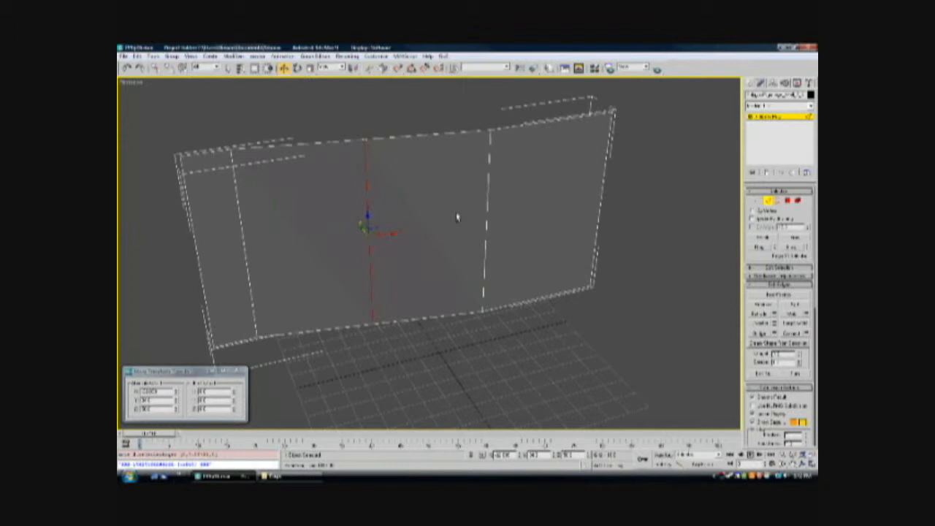
mouse_move(463, 261)
alt+middle_down()
mouse_move(451, 165)
mouse_move(449, 233)
alt+middle_up()
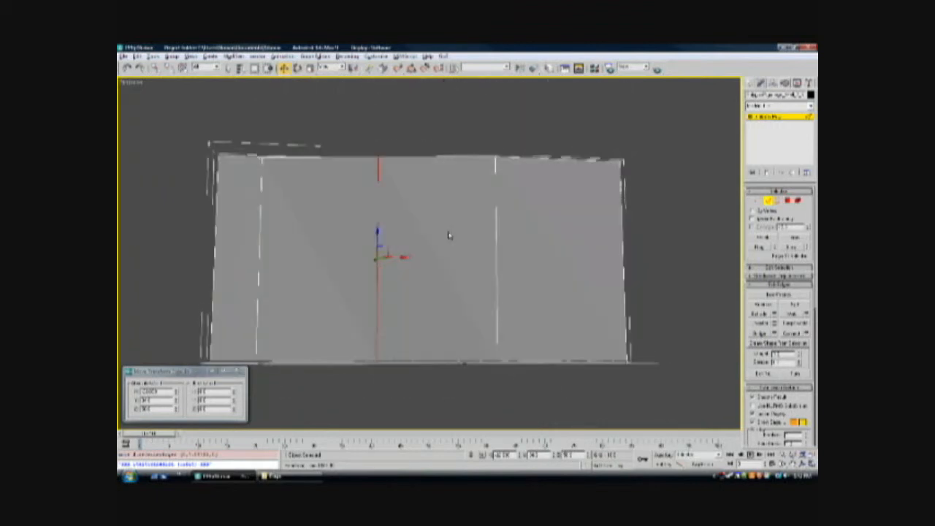
alt+middle_drag(414, 299, 351, 266)
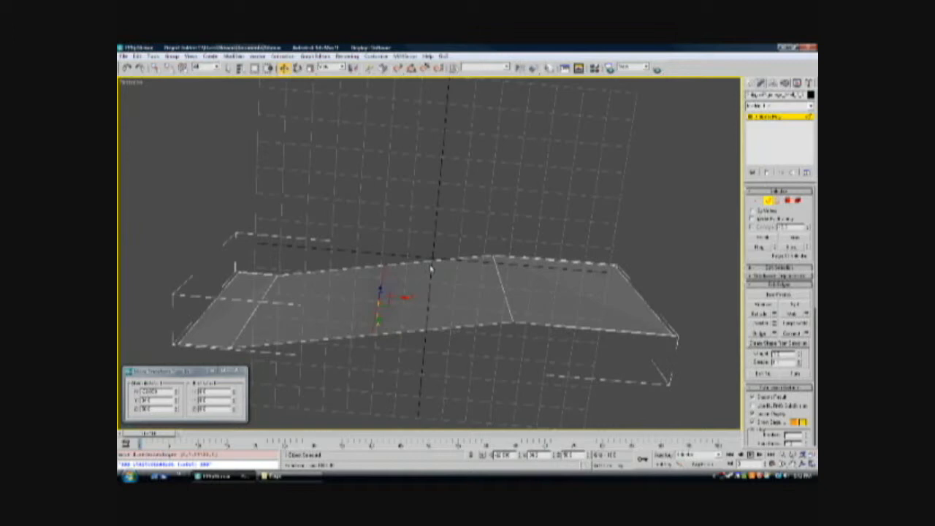
alt+middle_drag(431, 269, 407, 255)
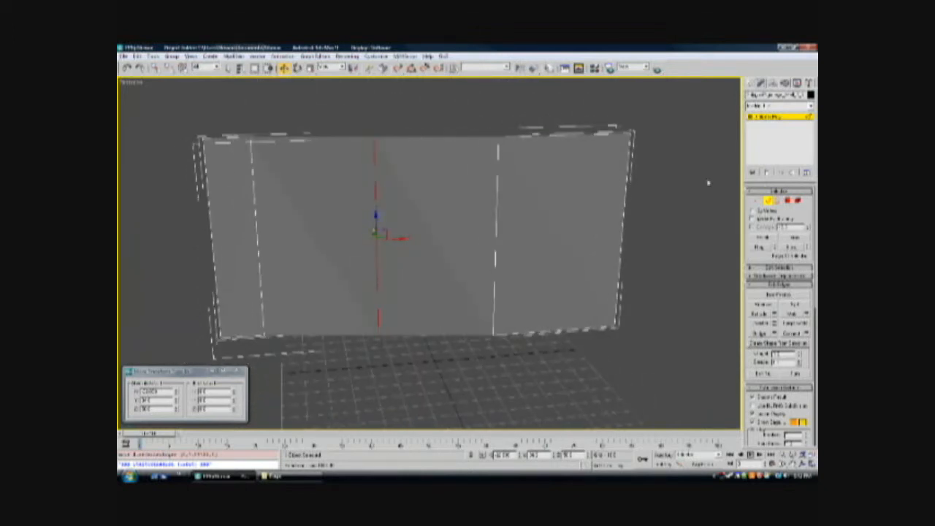
Leave edge editing on the straightened wall, select the whole wall object and hide it.
click(665, 201)
alt+middle_drag(666, 201, 674, 226)
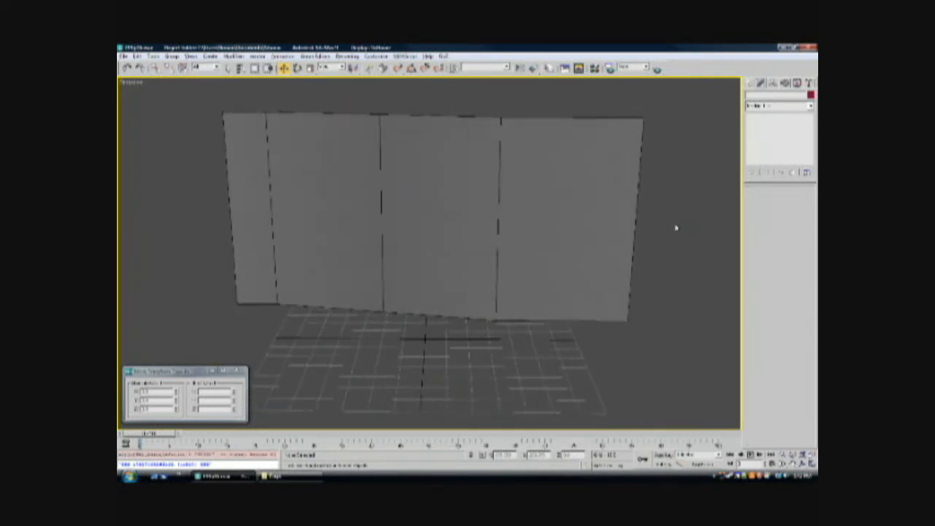
click(611, 201)
right_click(611, 202)
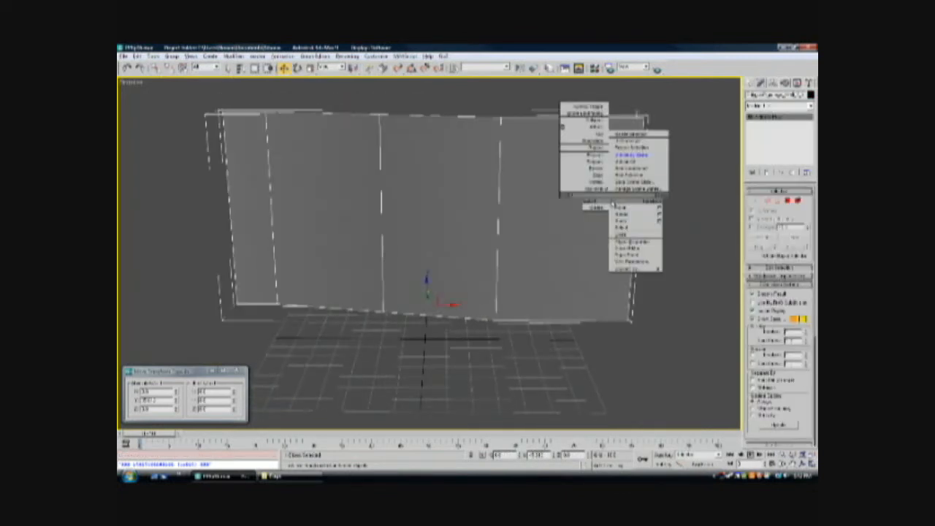
click(636, 181)
Unhide the third wall mesh in the list by name, then select and frame it in the perspective view.
right_click(541, 208)
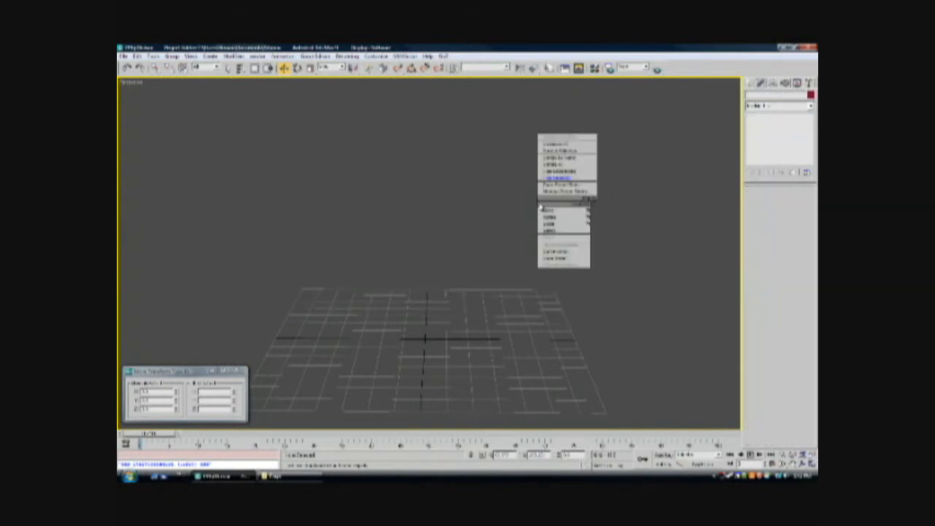
click(559, 162)
click(452, 153)
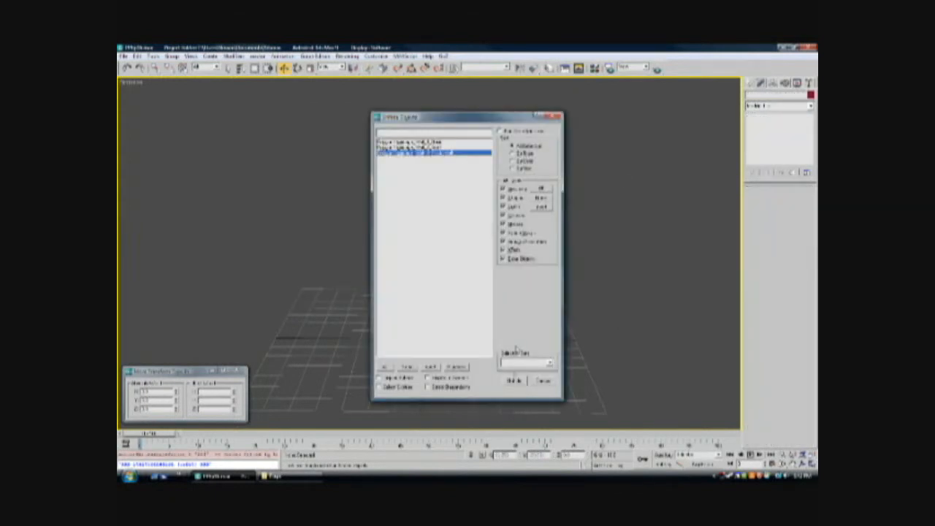
click(514, 381)
click(547, 279)
key(z)
mouse_move(486, 292)
alt+middle_down()
mouse_move(483, 277)
mouse_move(484, 314)
mouse_move(481, 278)
mouse_move(474, 294)
alt+middle_up()
scroll(483, 276, down, 3)
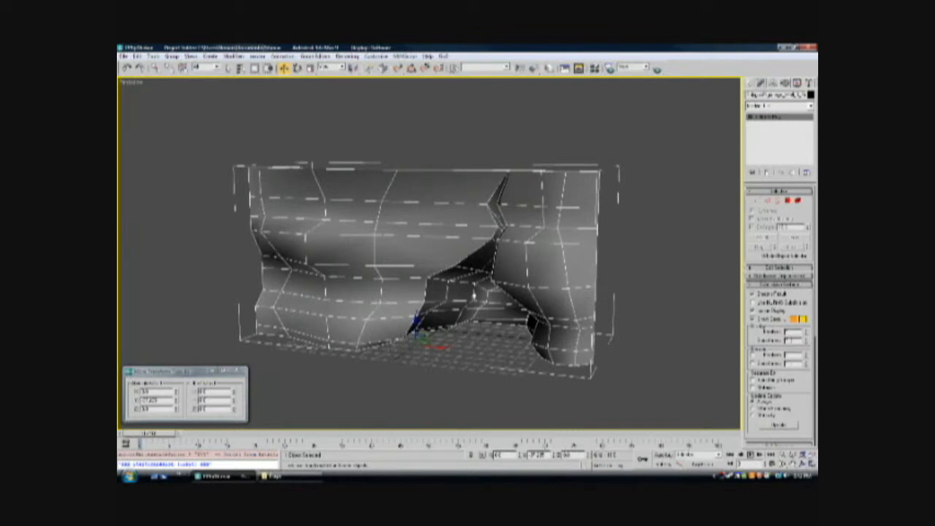
Enter vertex editing on the rock wall and examine the individual vertices along the ridge beside the cave opening.
click(758, 200)
alt+middle_drag(503, 348, 483, 308)
click(508, 334)
click(476, 304)
click(449, 284)
click(428, 267)
click(426, 263)
click(382, 256)
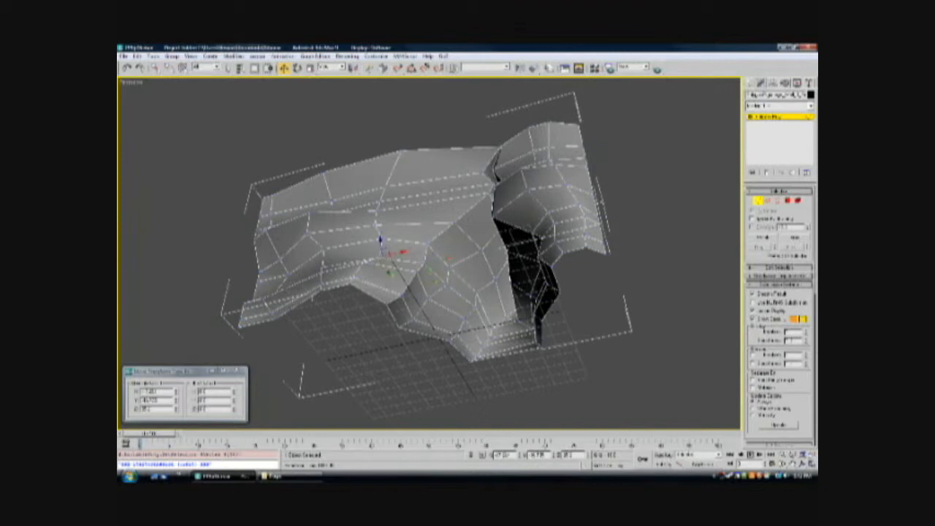
alt+middle_drag(383, 247, 491, 211)
scroll(431, 271, up, 3)
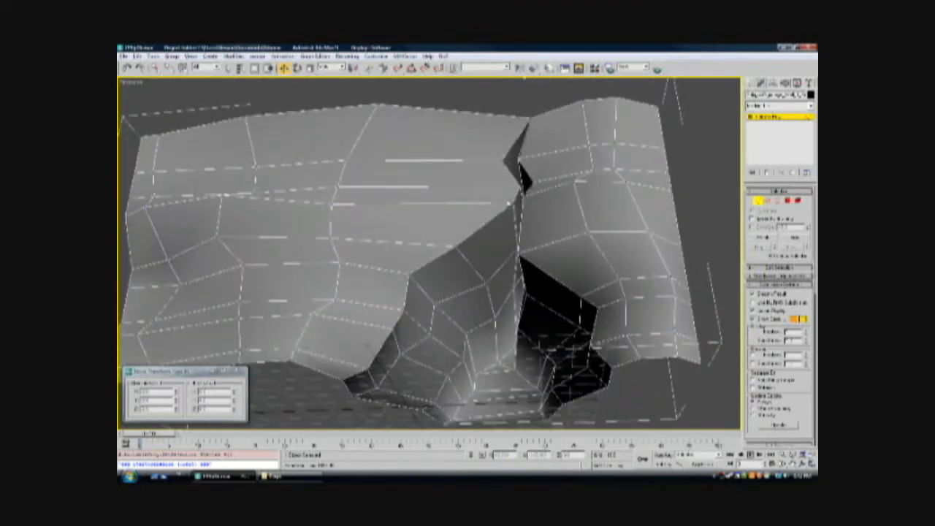
click(516, 199)
click(454, 253)
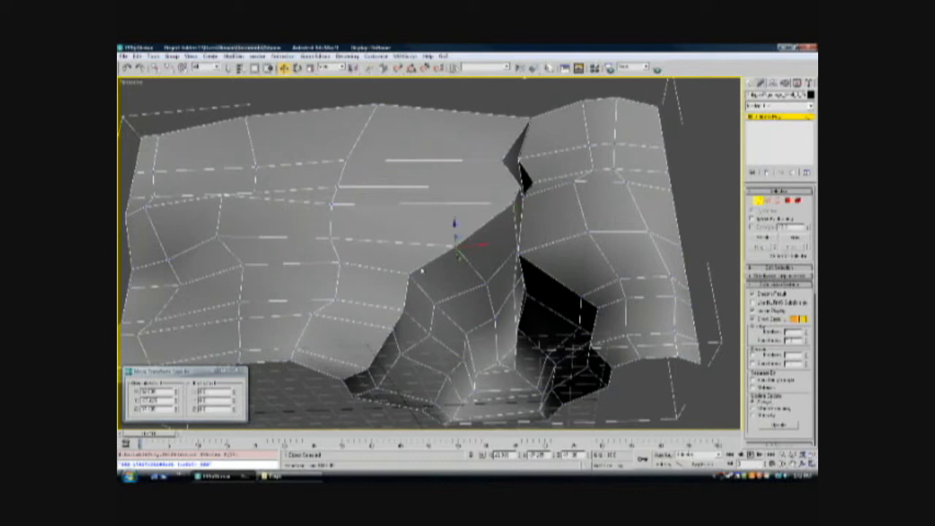
click(412, 277)
click(471, 223)
alt+middle_drag(471, 224, 519, 249)
Select the vertices on both sides of the protruding ridge vertex and copy the X coordinate of their midpoint.
click(518, 249)
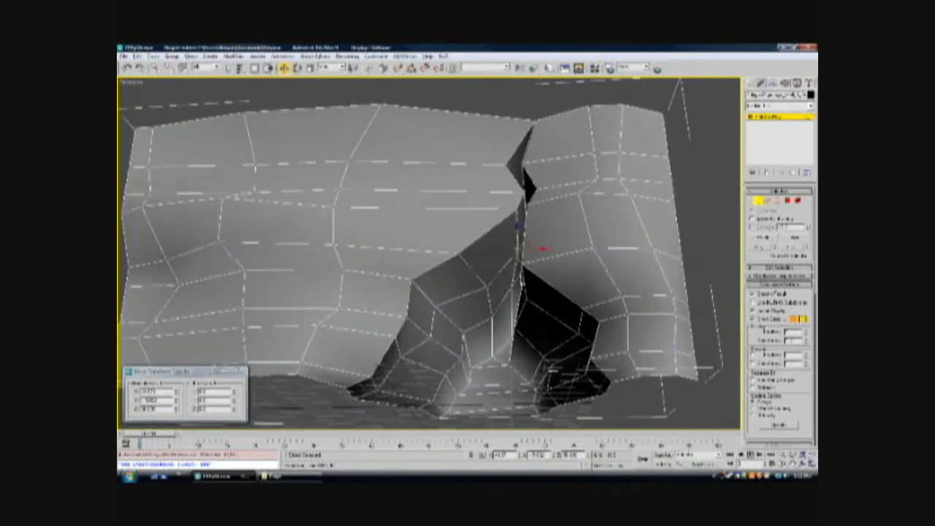
ctrl+click(334, 208)
alt+middle_drag(439, 232, 421, 224)
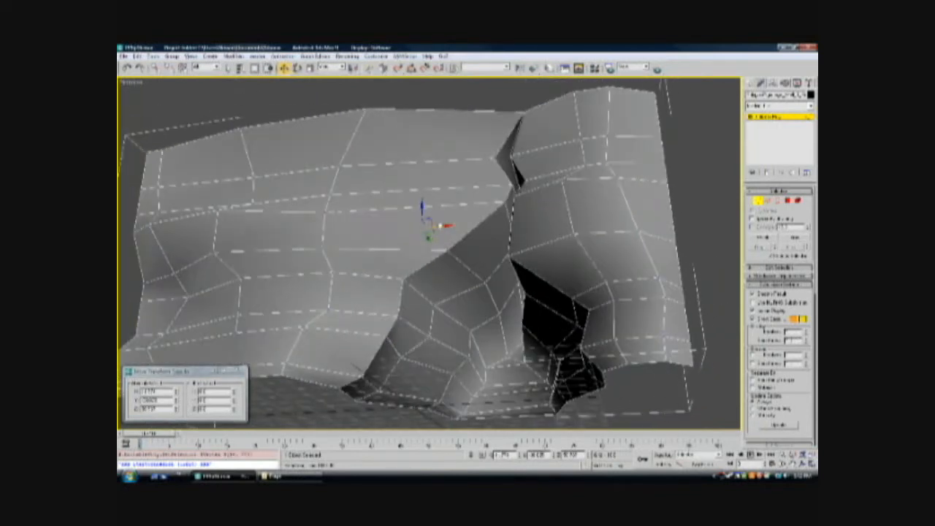
alt+middle_drag(432, 286, 479, 263)
click(463, 267)
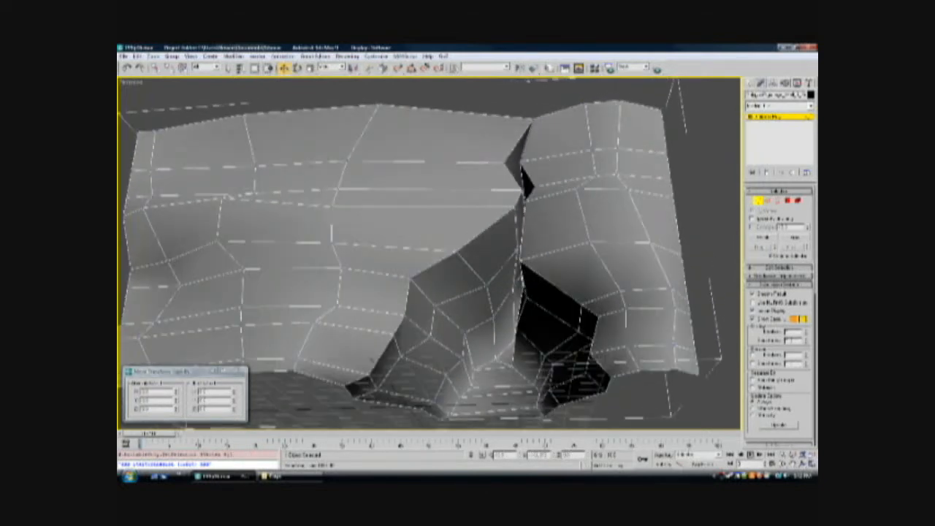
click(520, 260)
ctrl+click(336, 208)
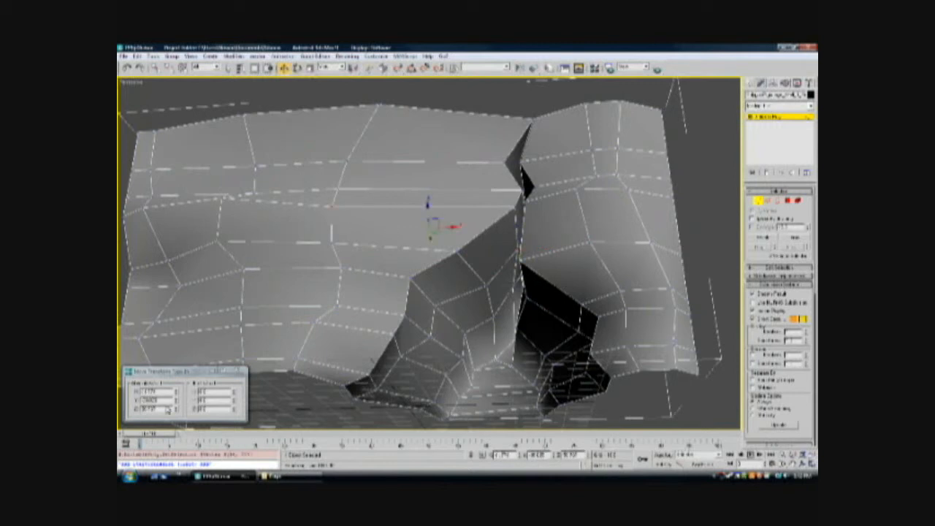
drag(157, 392, 130, 400)
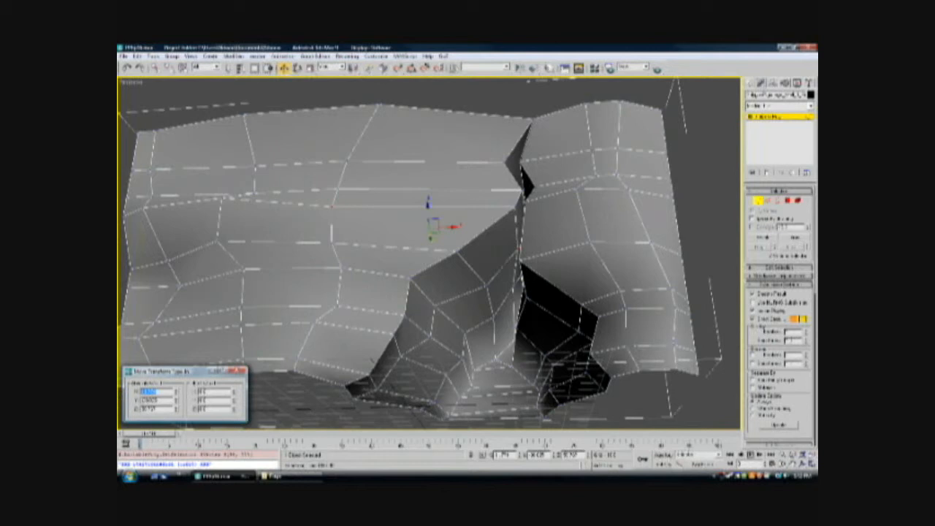
Set the protruding ridge vertex's absolute X position to the copied midpoint value.
click(451, 255)
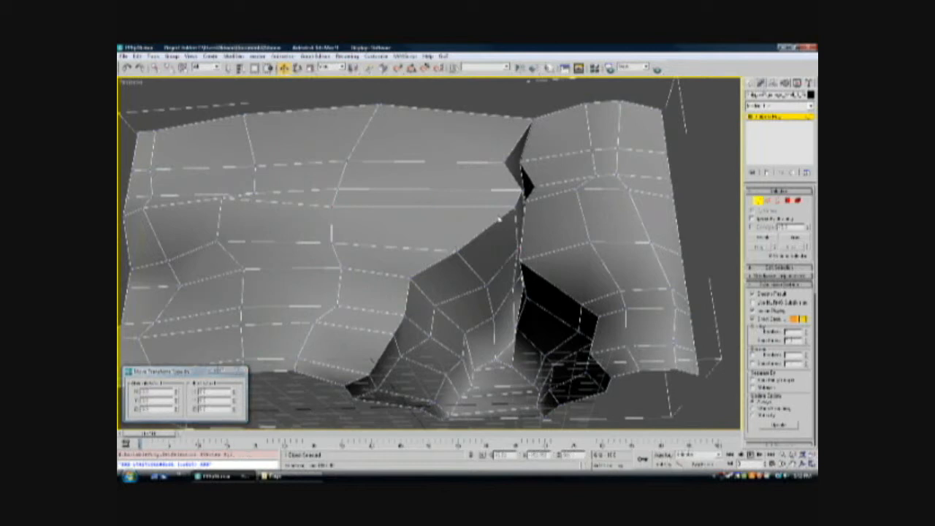
click(517, 210)
drag(157, 392, 119, 392)
key(ctrl+v)
key(Return)
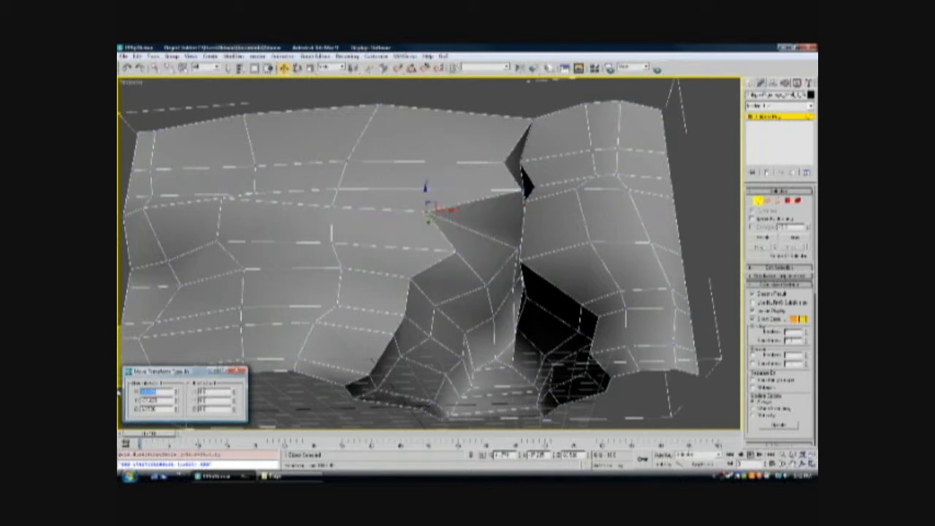
Move the ridge vertex below and the two ridge vertices above freehand along the X axis to follow the repositioned vertex.
click(495, 255)
click(457, 250)
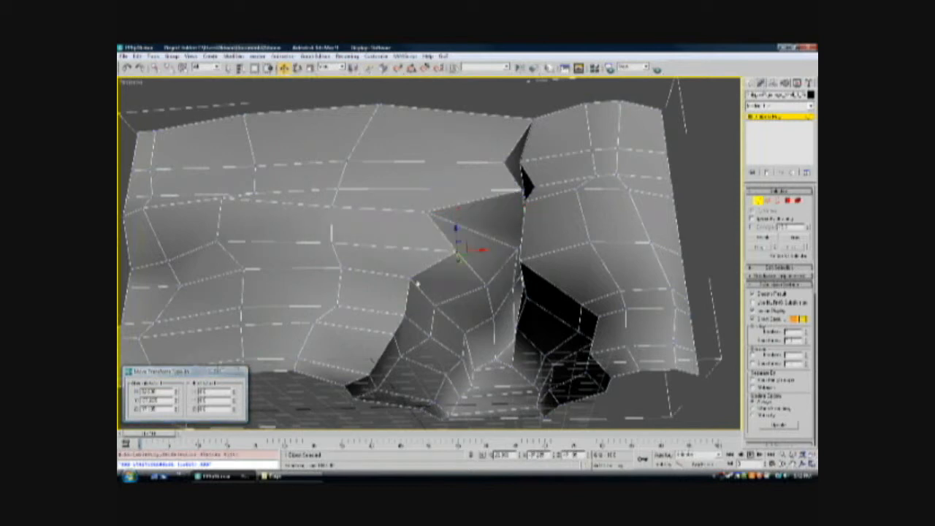
drag(482, 251, 409, 253)
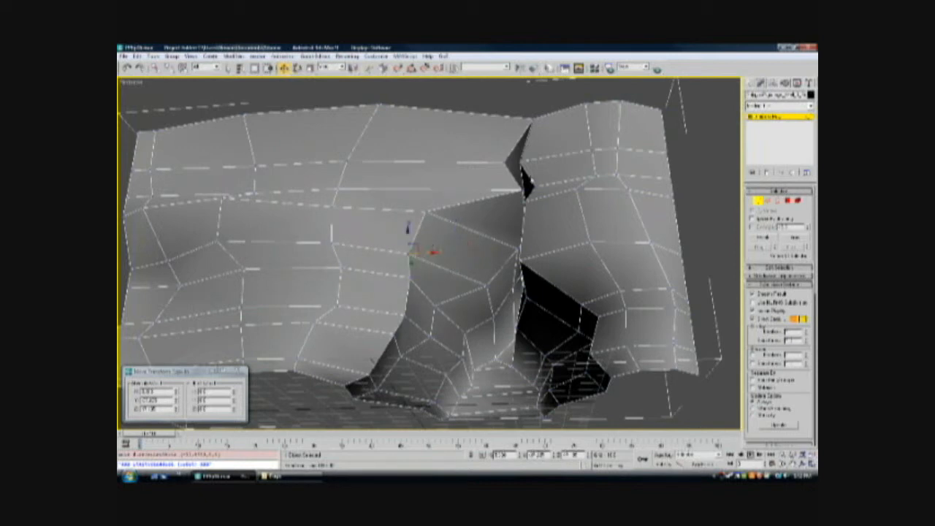
click(524, 191)
drag(541, 189, 461, 190)
click(504, 162)
drag(521, 161, 479, 161)
Check the vertices beside the adjusted ridge, deselect the wall and inspect its reshaped surface from several angles.
alt+middle_drag(479, 163, 513, 222)
click(520, 235)
click(334, 189)
alt+middle_drag(495, 233, 496, 310)
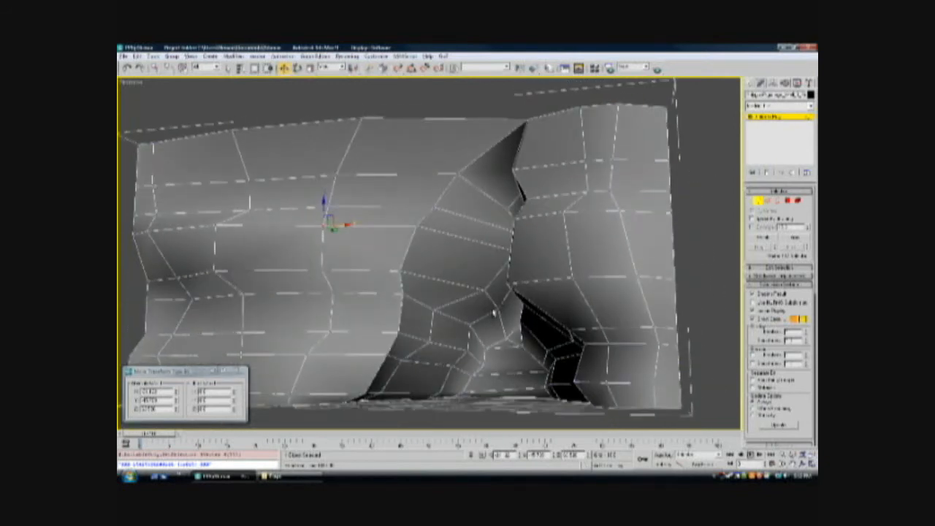
scroll(329, 343, down, 5)
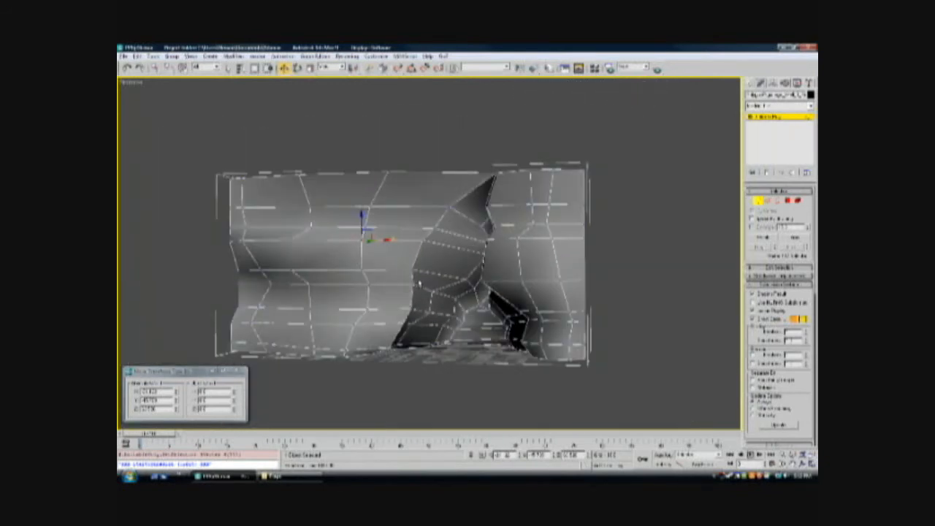
click(626, 253)
scroll(628, 248, up, 5)
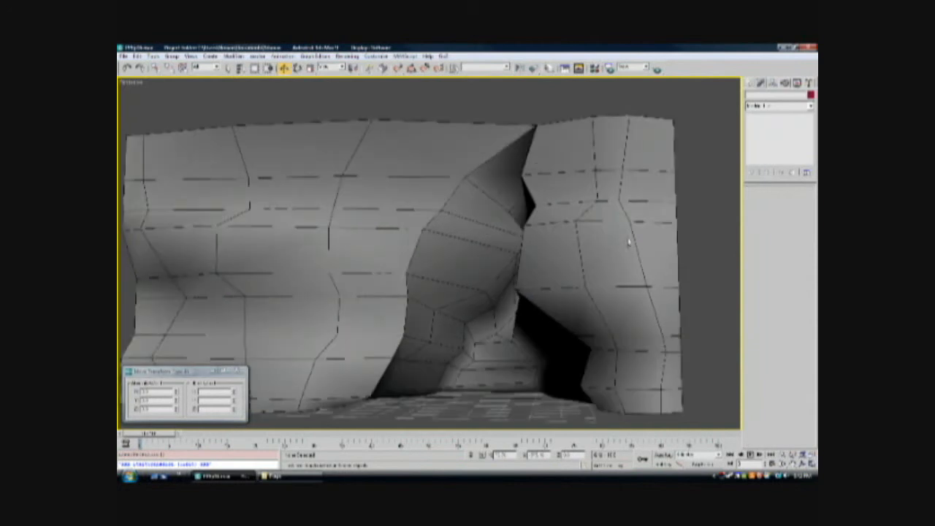
alt+middle_drag(640, 250, 624, 202)
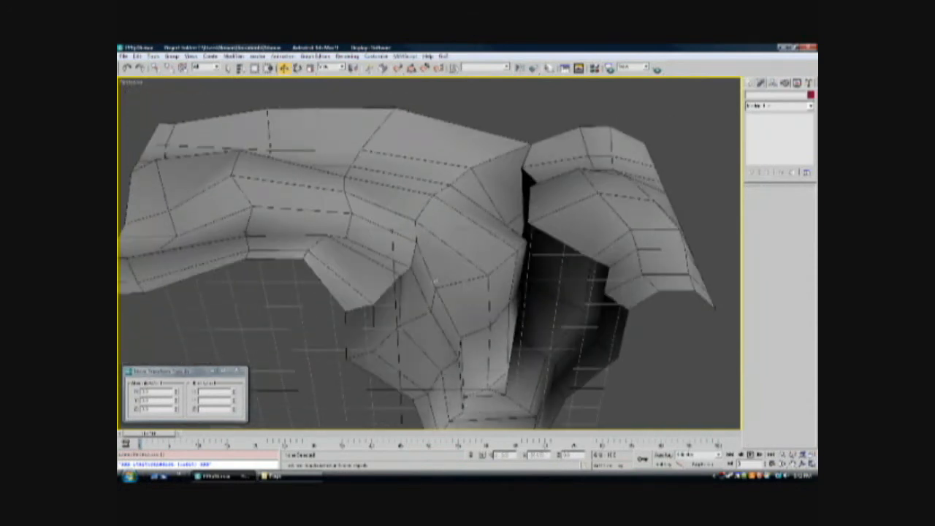
click(169, 373)
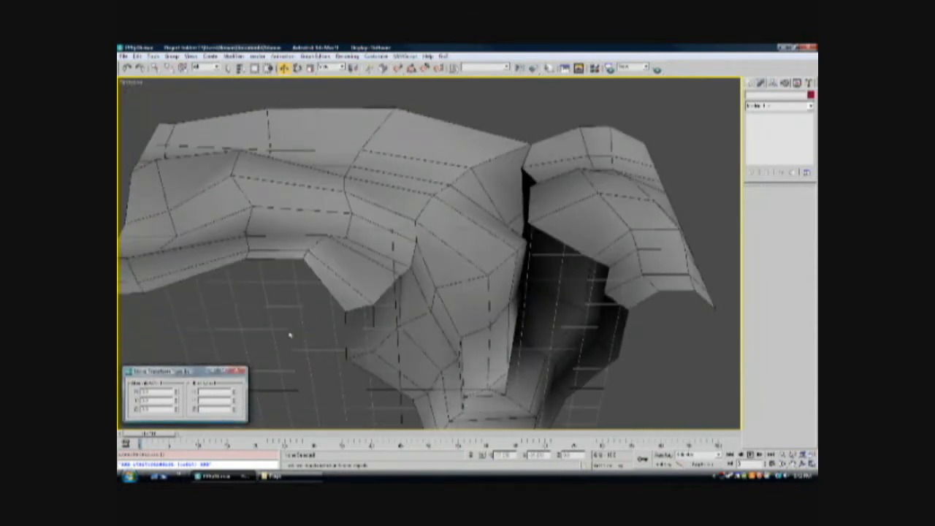
alt+middle_drag(455, 228, 446, 283)
scroll(454, 272, down, 5)
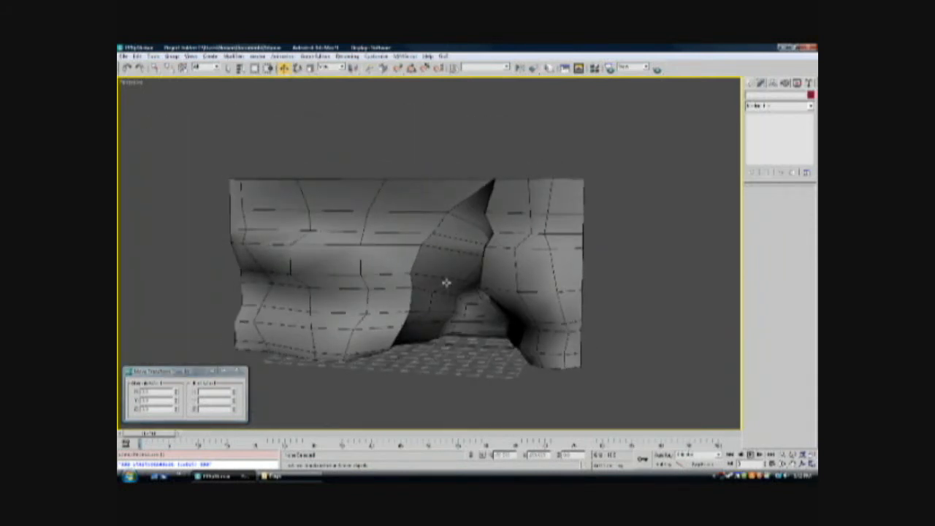
alt+middle_drag(449, 270, 469, 264)
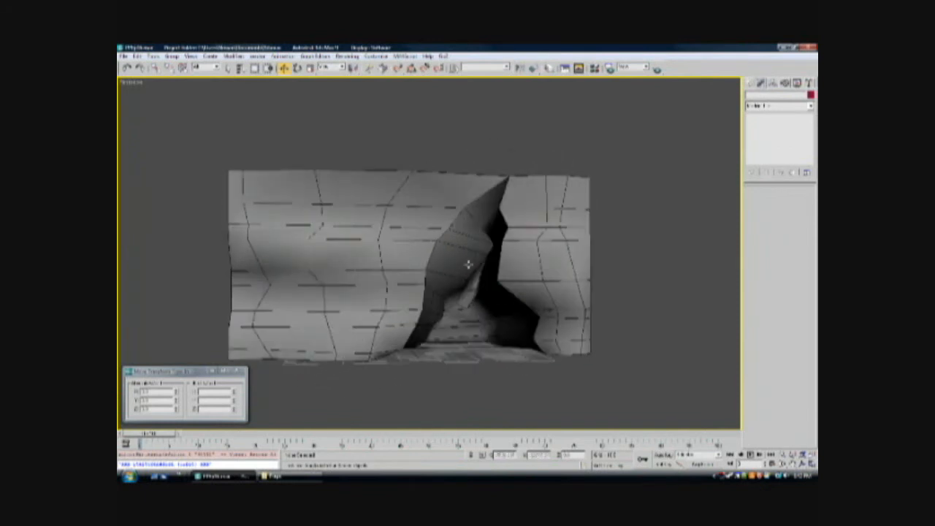
alt+middle_drag(551, 255, 527, 266)
scroll(532, 279, up, 2)
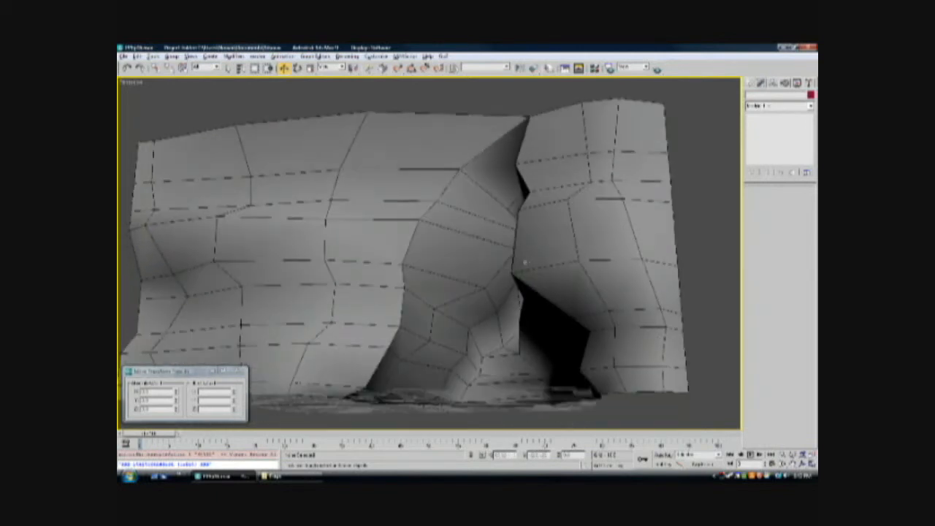
scroll(524, 268, down, 5)
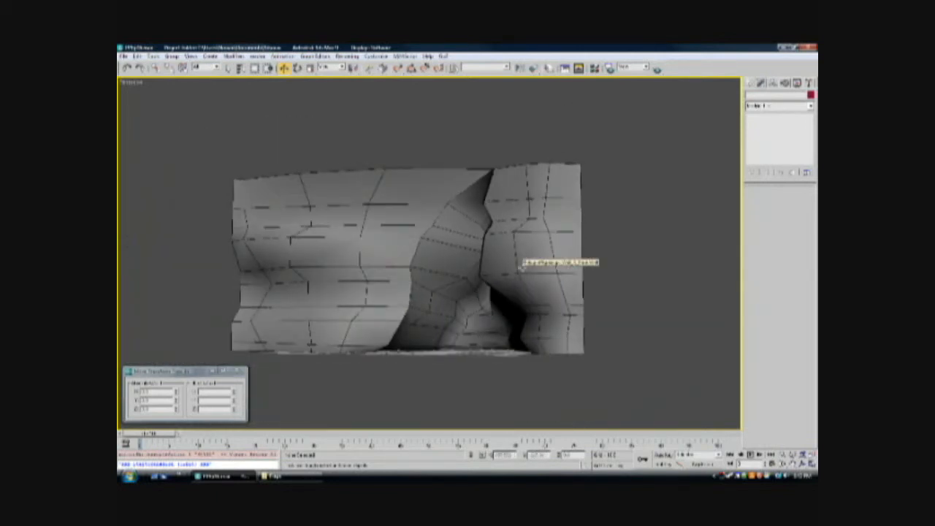